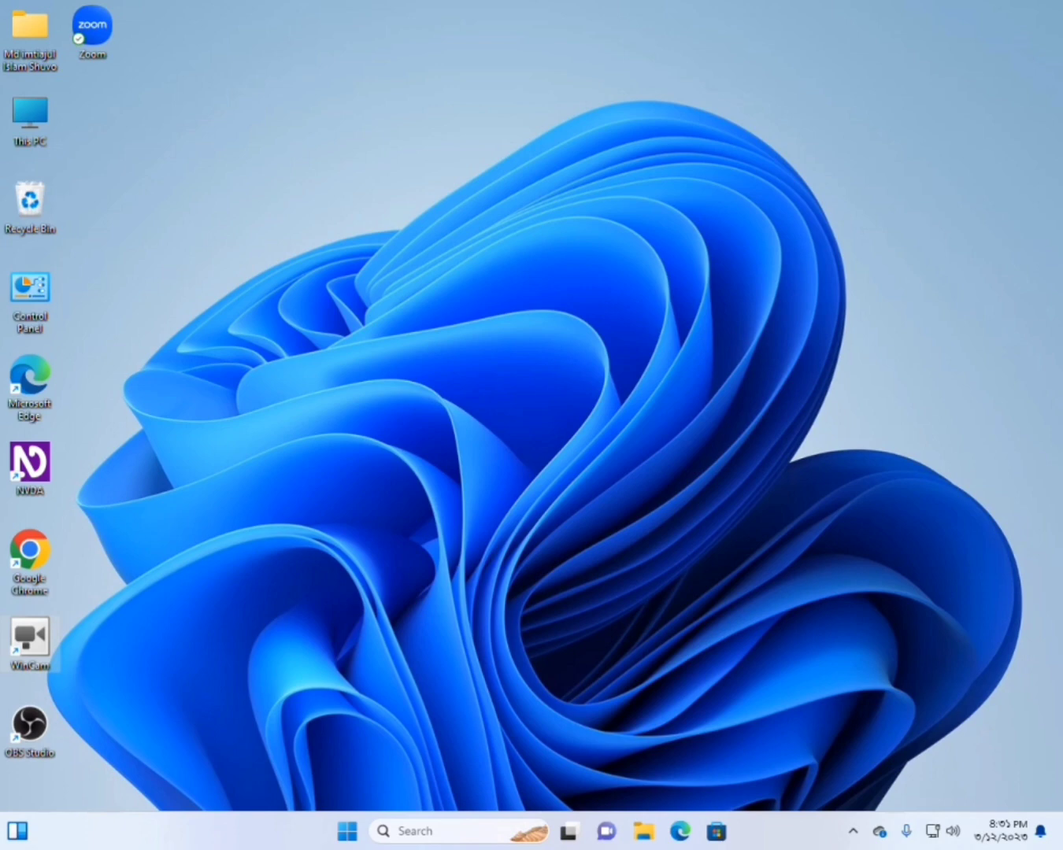
Step: Switch to Google Chrome, open bard.google.com and show the page in full screen
key("Up")
key("Return")
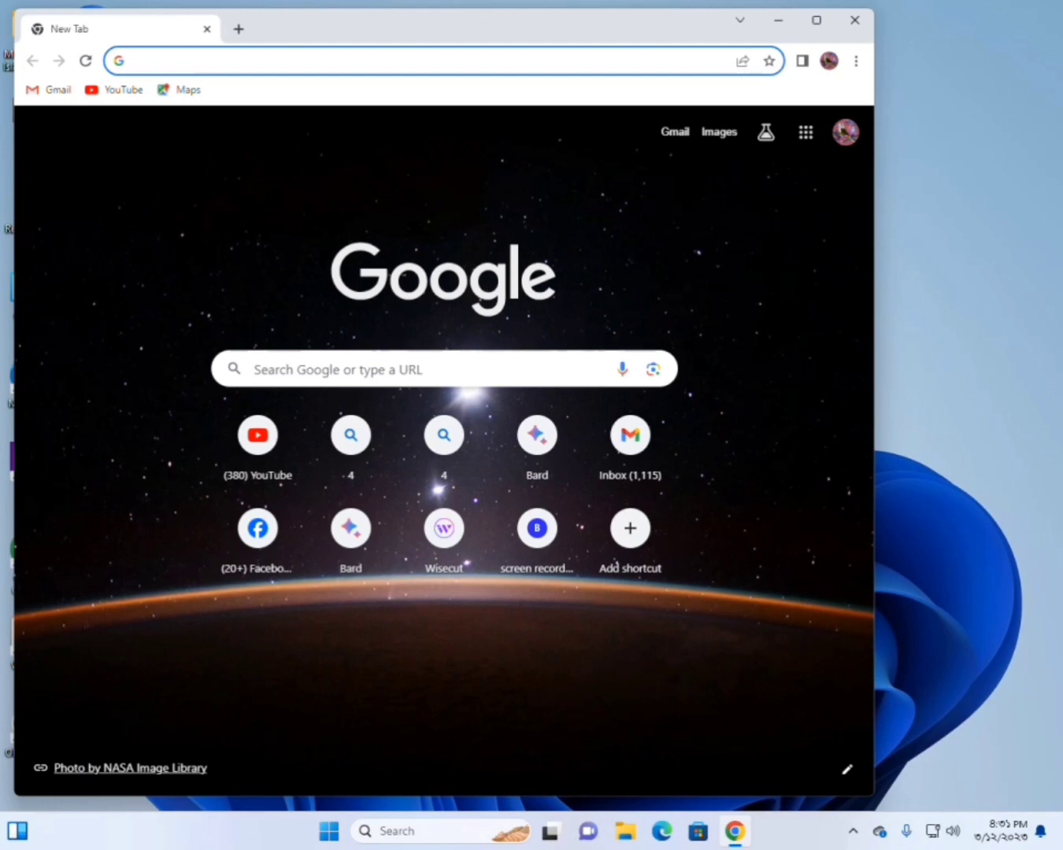
type("b")
key("Right")
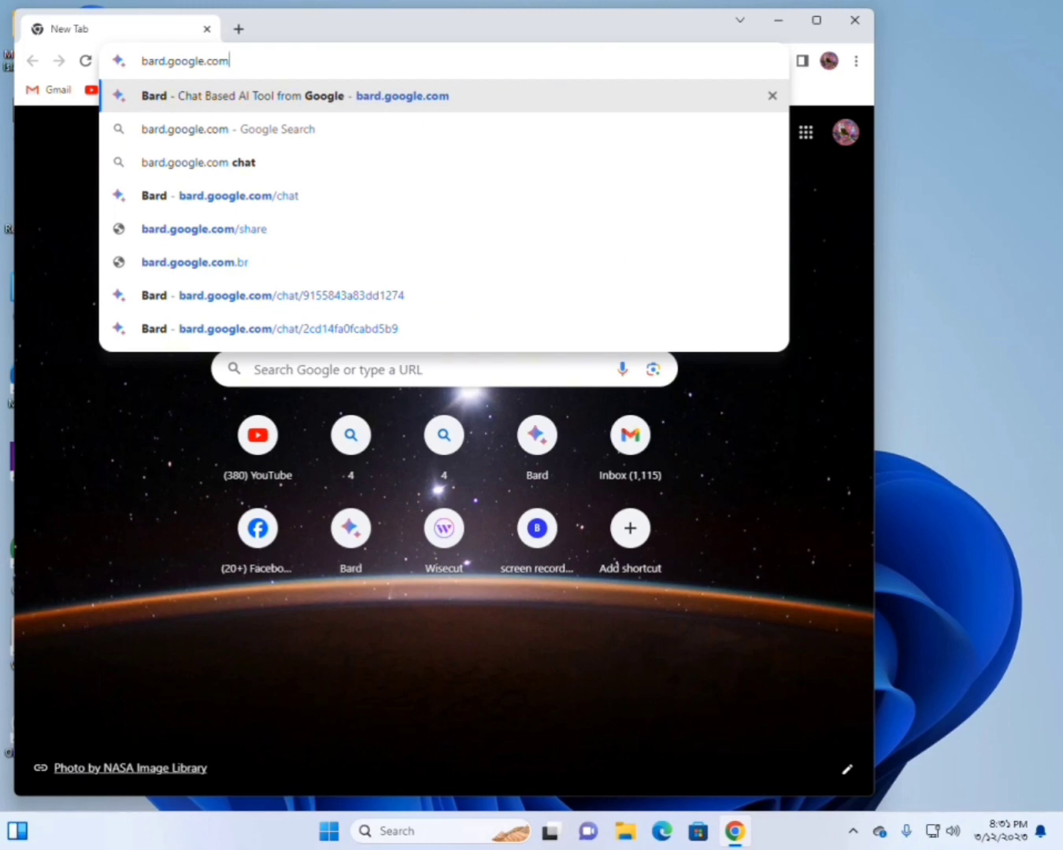
key("Return")
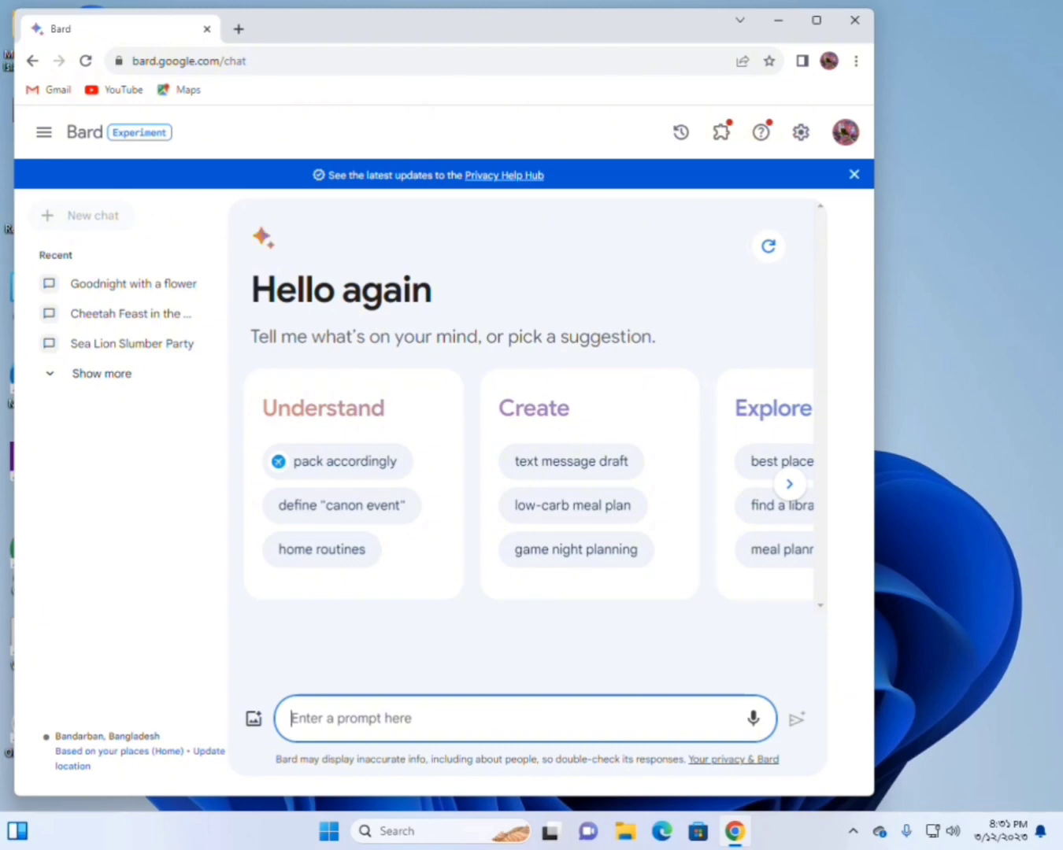
key("F11")
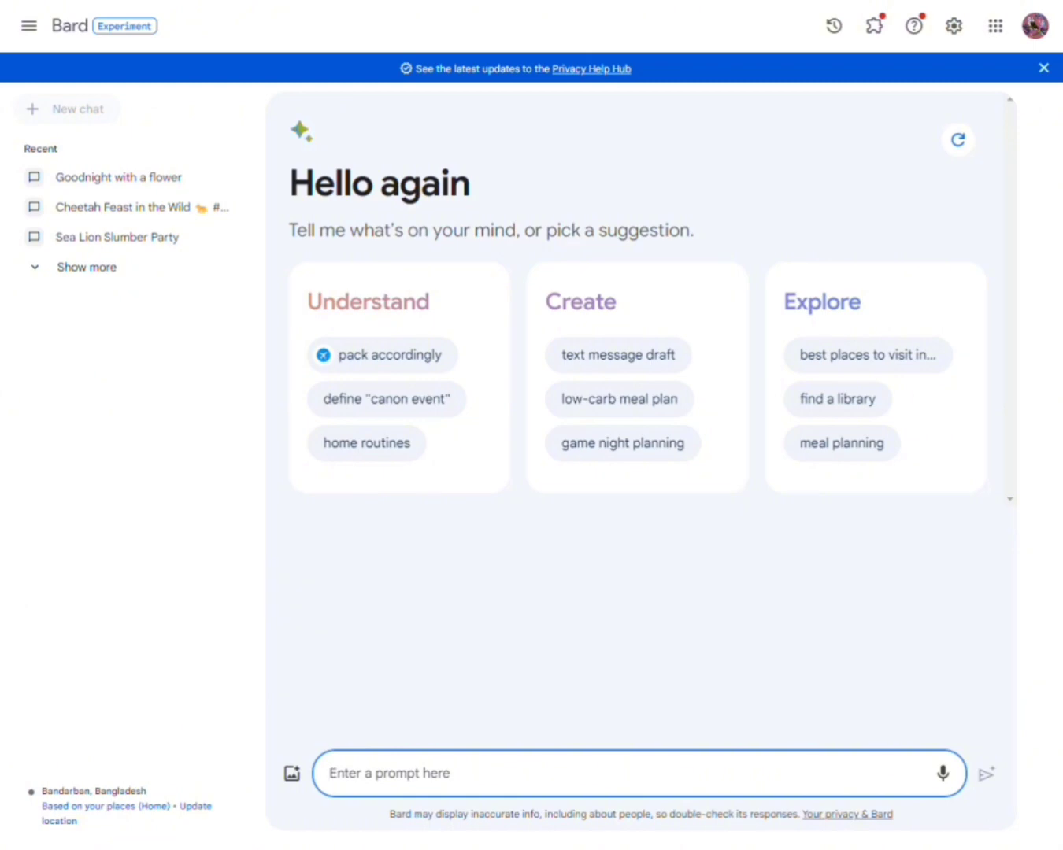
Step: Begin a prompt reading "hey bard I need a caption for my goodnight facebook post. here"
type("hey")
type("bard ")
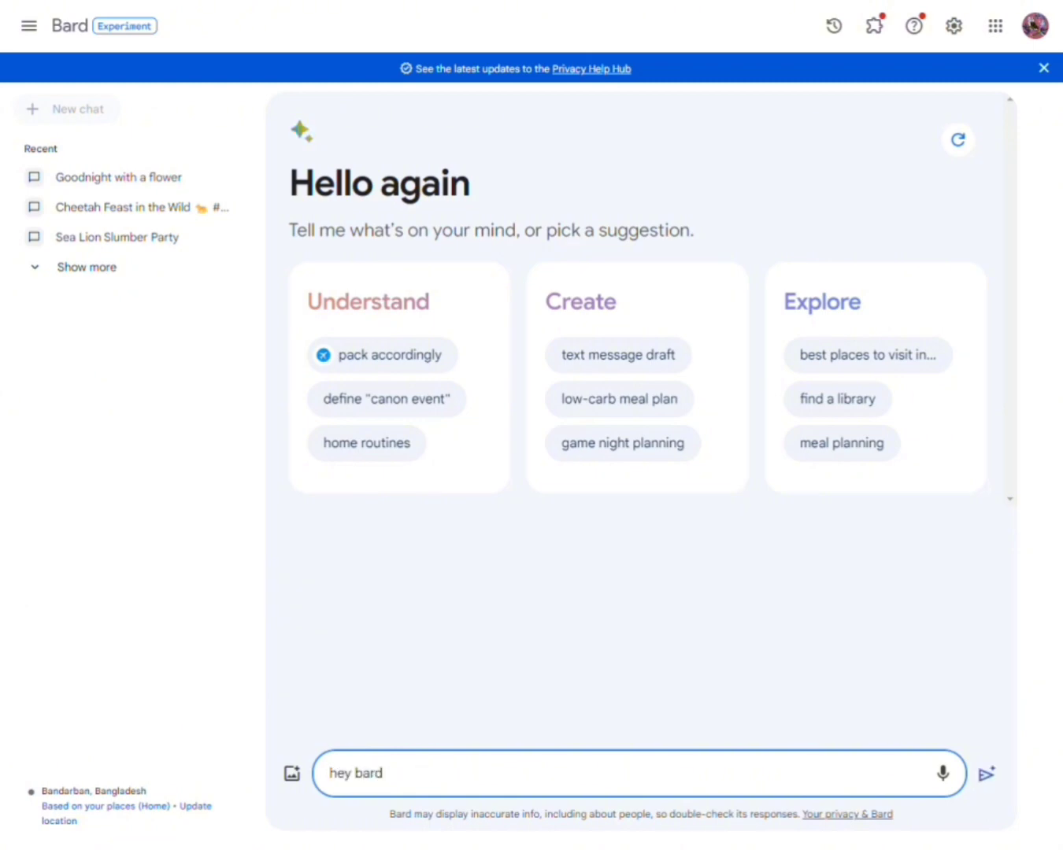
type("I need a caption for my")
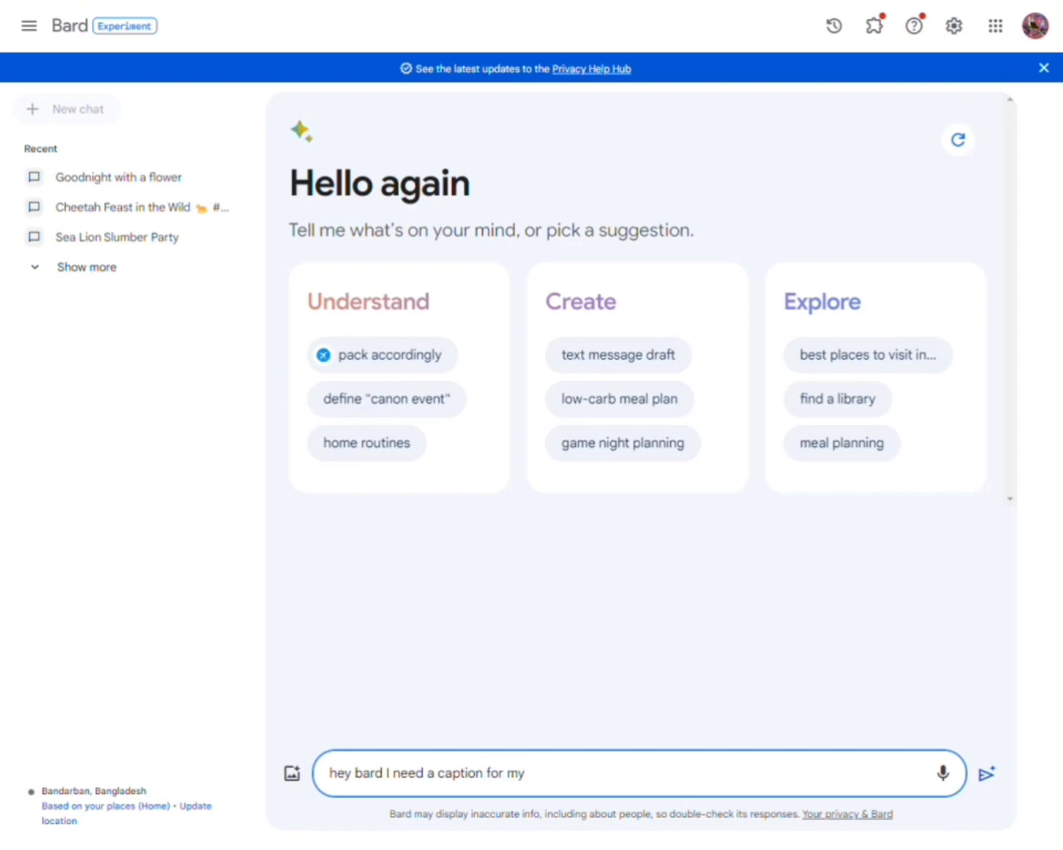
type(" goodnight")
left_click(528, 773)
key("ctrl+Left")
key("ctrl+Left")
key("ctrl+Left")
key("ctrl+Right")
key("ctrl+Right")
key("ctrl+Right")
key("ctrl+Right")
key("Left")
key("Left")
key("Right")
key("Right")
type("facebo")
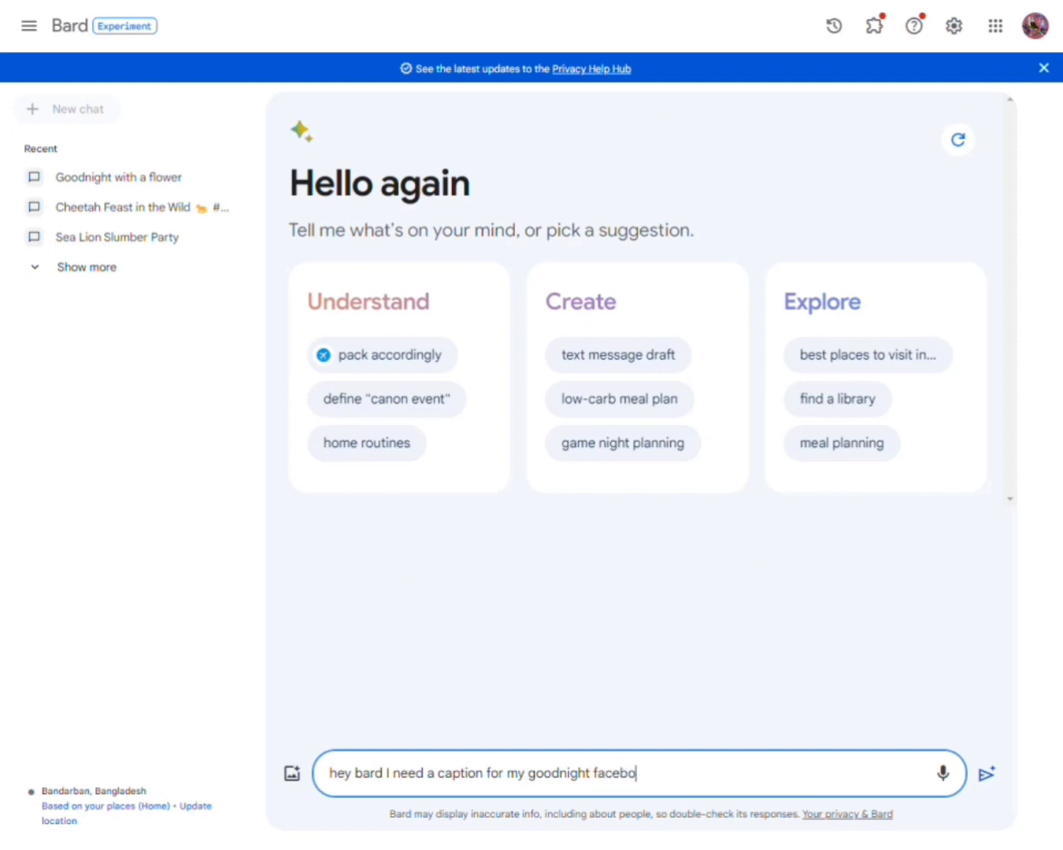
type("ok post")
key("BackSpace")
type(". here")
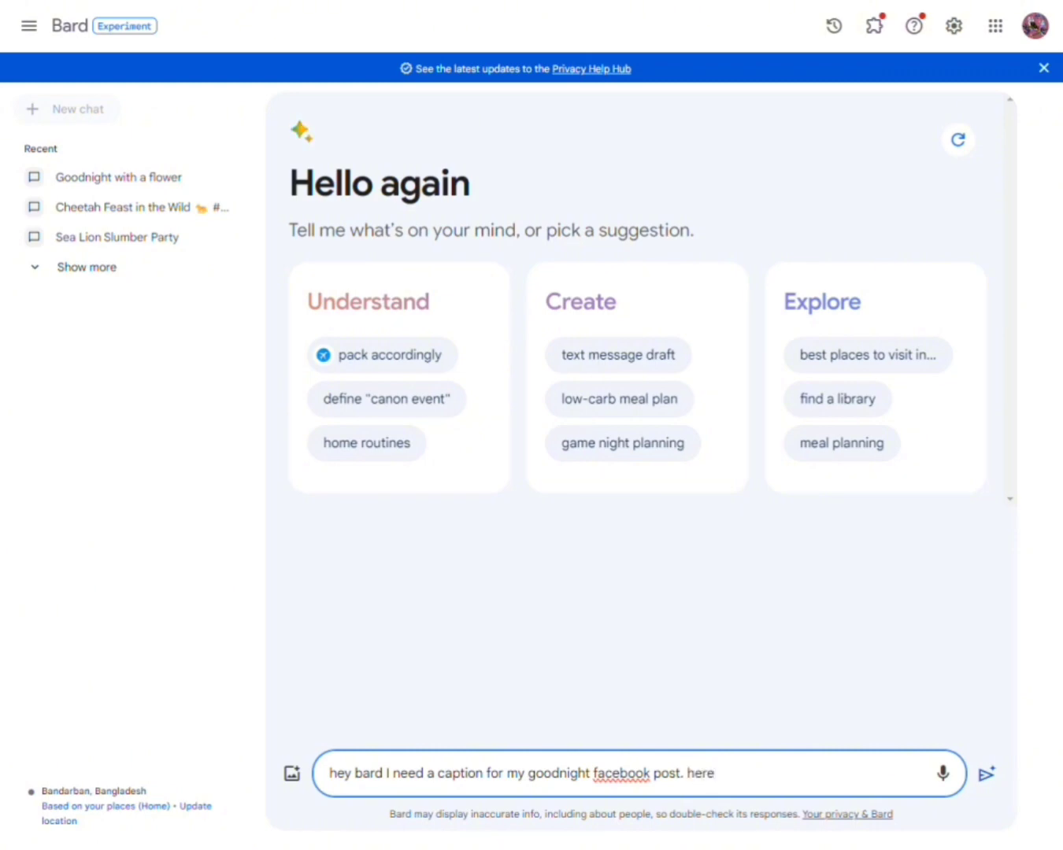
Step: Continue the prompt with "is my post info: I have a flower image and I want to post this image"
type(" is my post info: I hav")
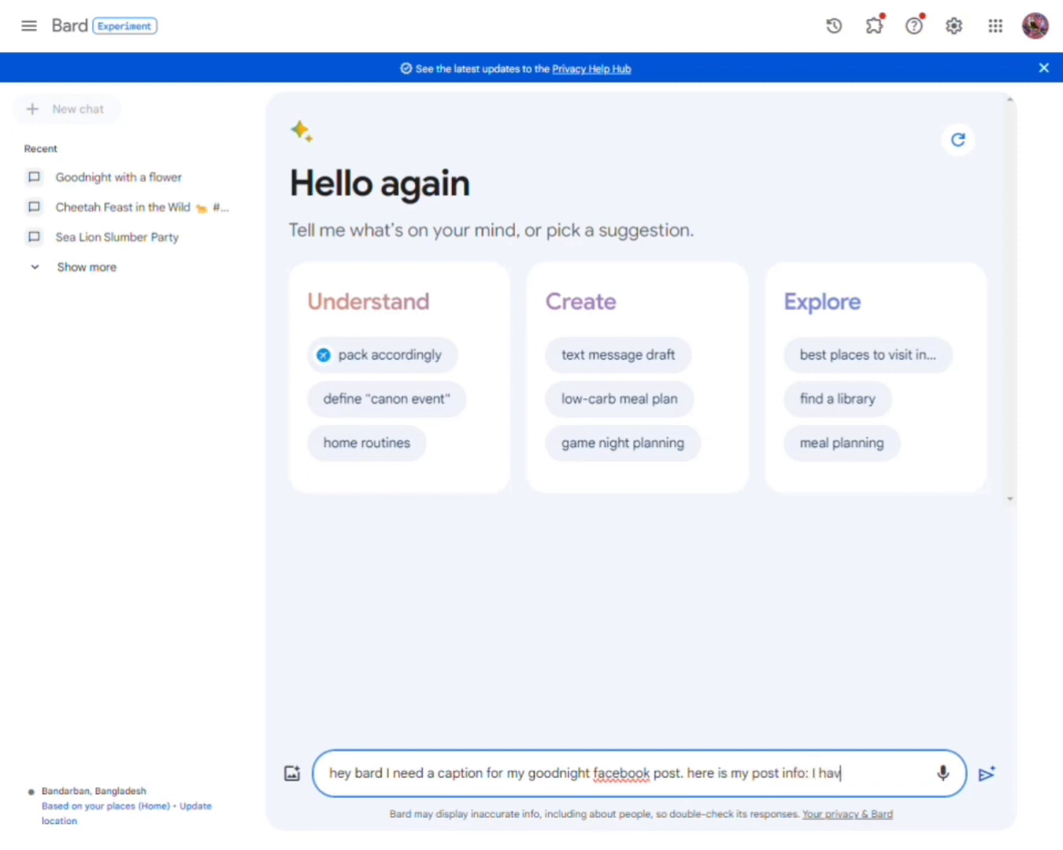
type("e a flower im")
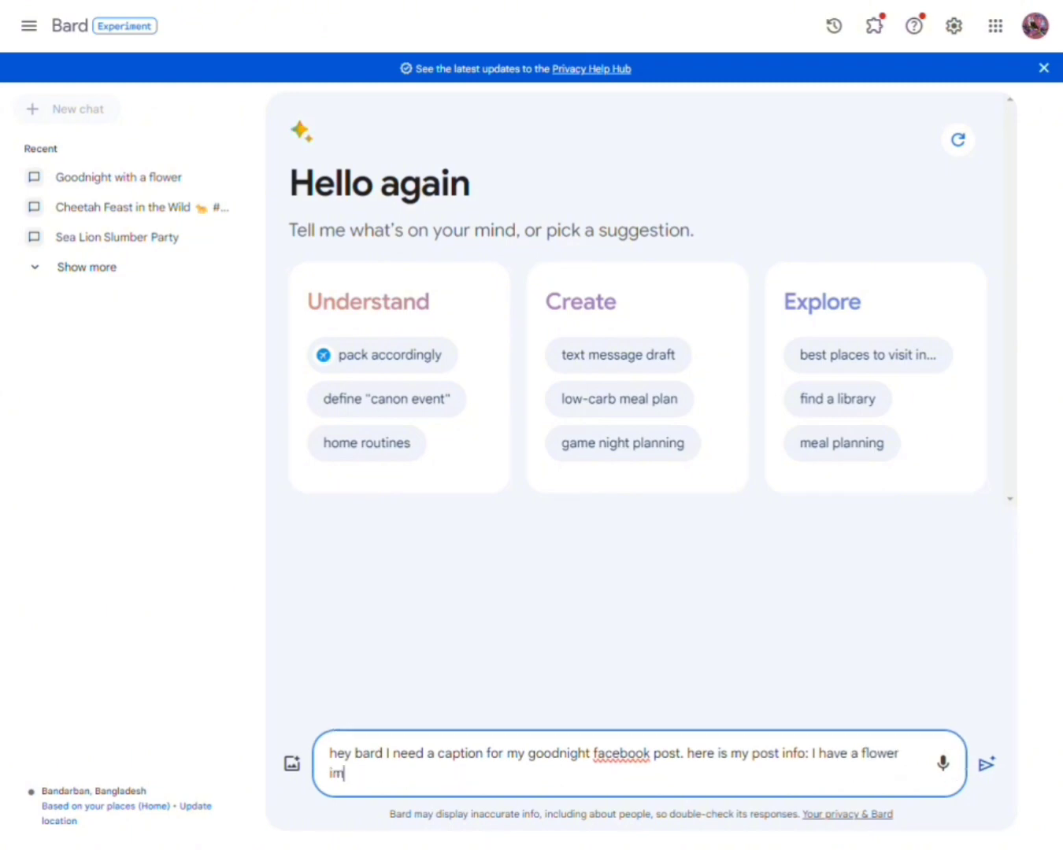
type("age and I want to")
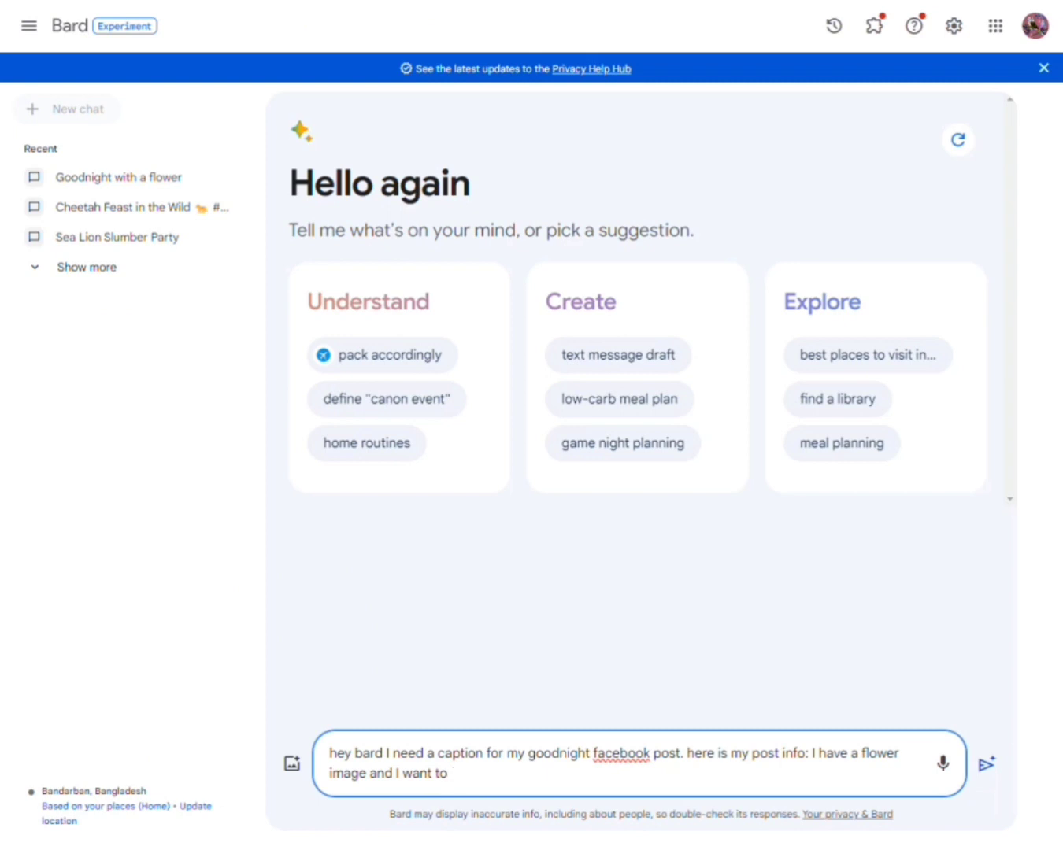
type(" pot")
key("BackSpace")
type("st this image")
key("ctrl+Left")
key("ctrl+Left")
key("ctrl+Left")
key("ctrl+Right")
key("ctrl+Right")
key("ctrl+Right")
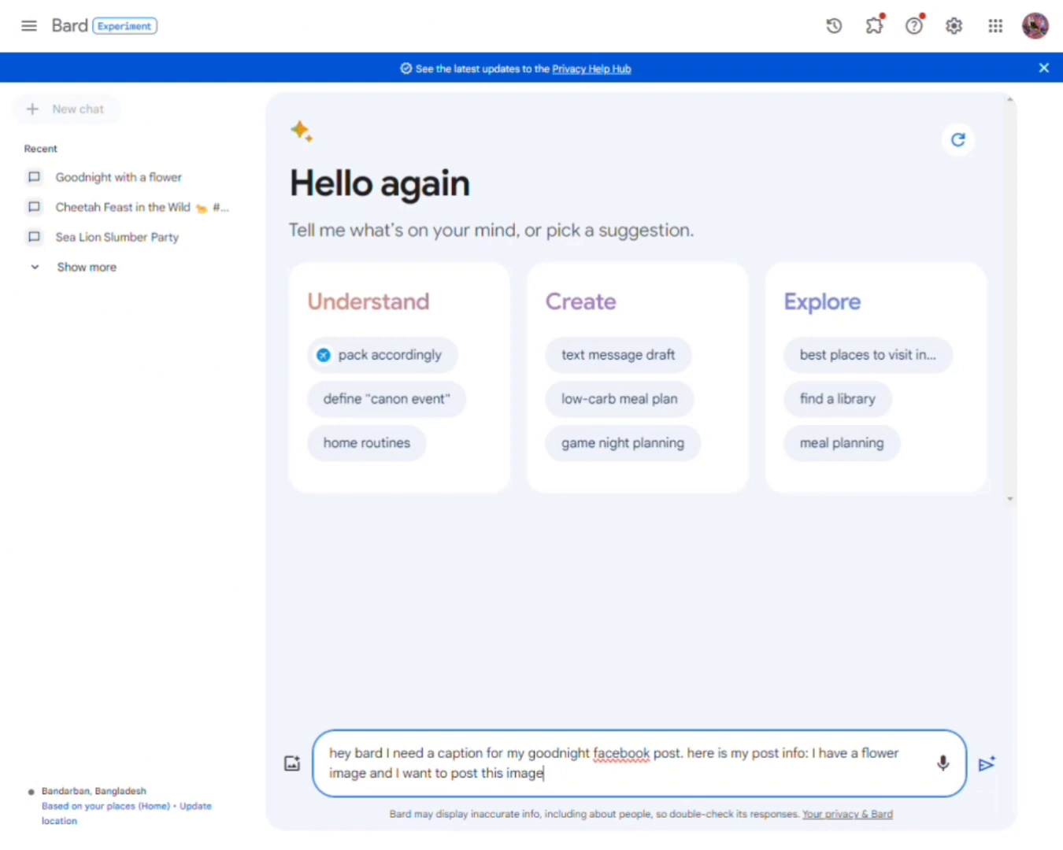
Step: Complete the prompt with "with a beautiful caption", send it and have the response read aloud
type("with a beautiful c")
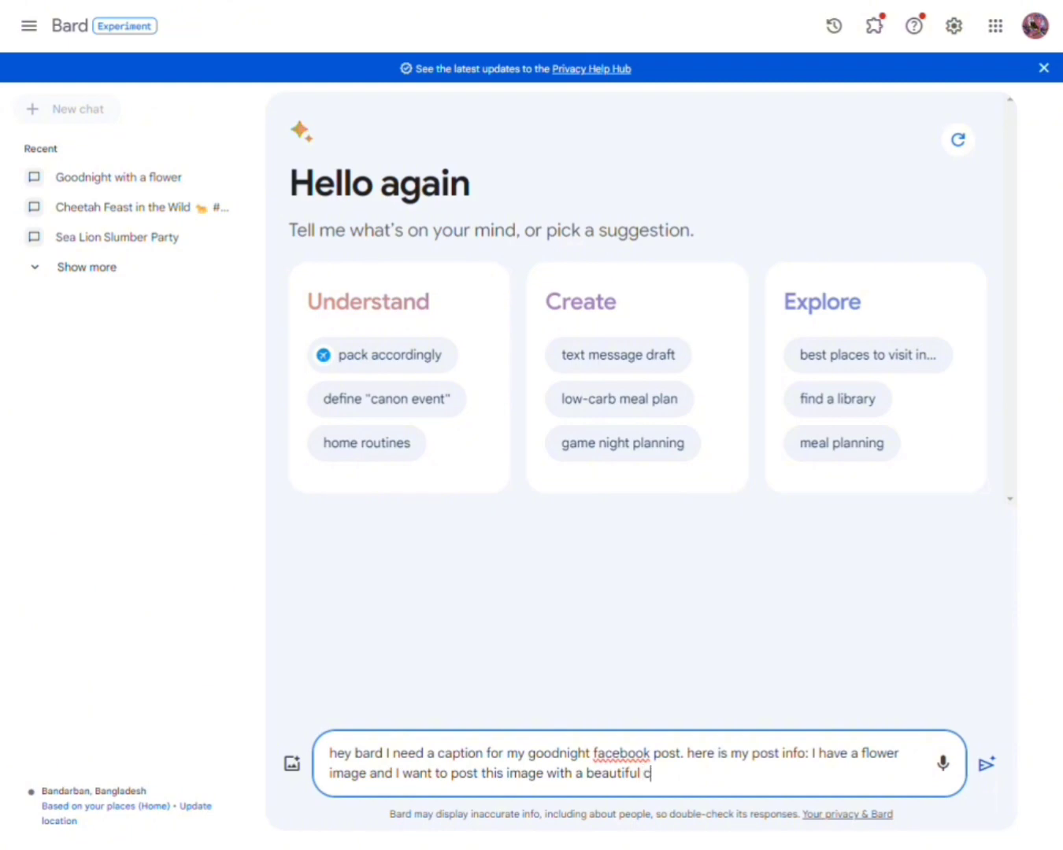
type("aption")
key("ctrl+Left")
key("ctrl+Left")
key("ctrl+Right")
key("ctrl+Right")
left_click(694, 753)
left_click(693, 774)
key("Return")
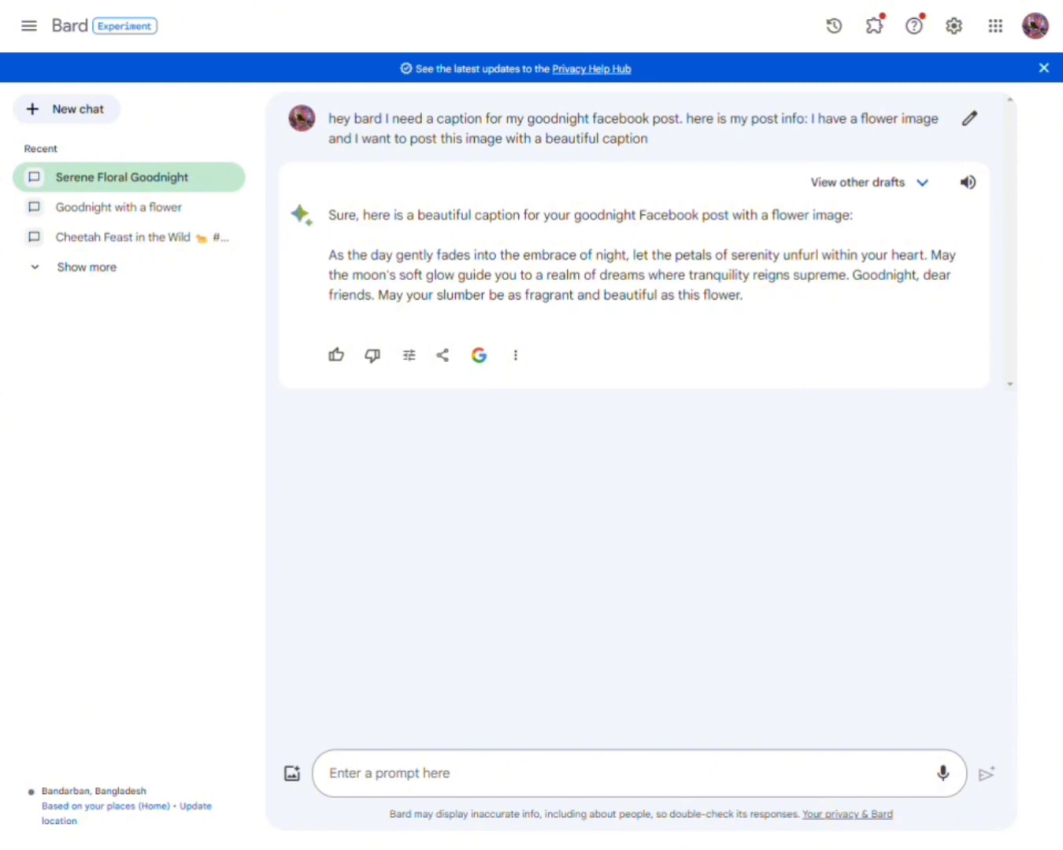
left_click(968, 182)
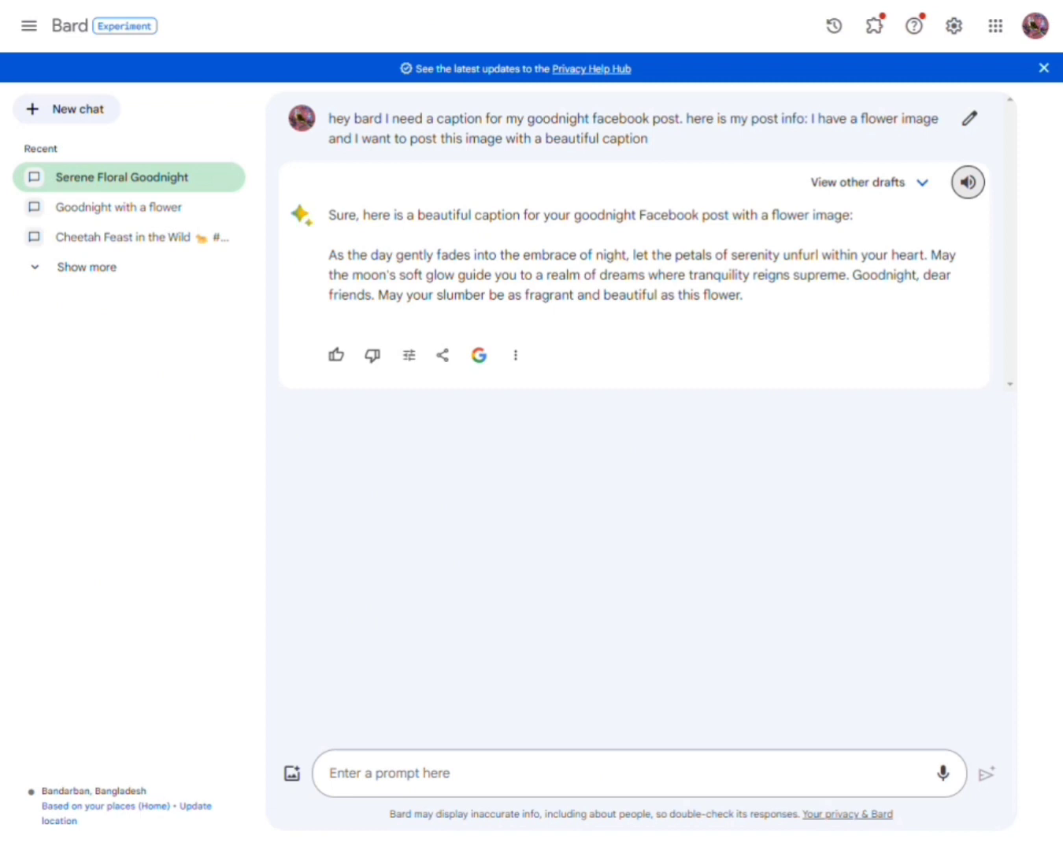
Step: Send the follow-up prompt "nice but I need more short caption and add imojis and trending hashtags on my caption"
left_click(389, 772)
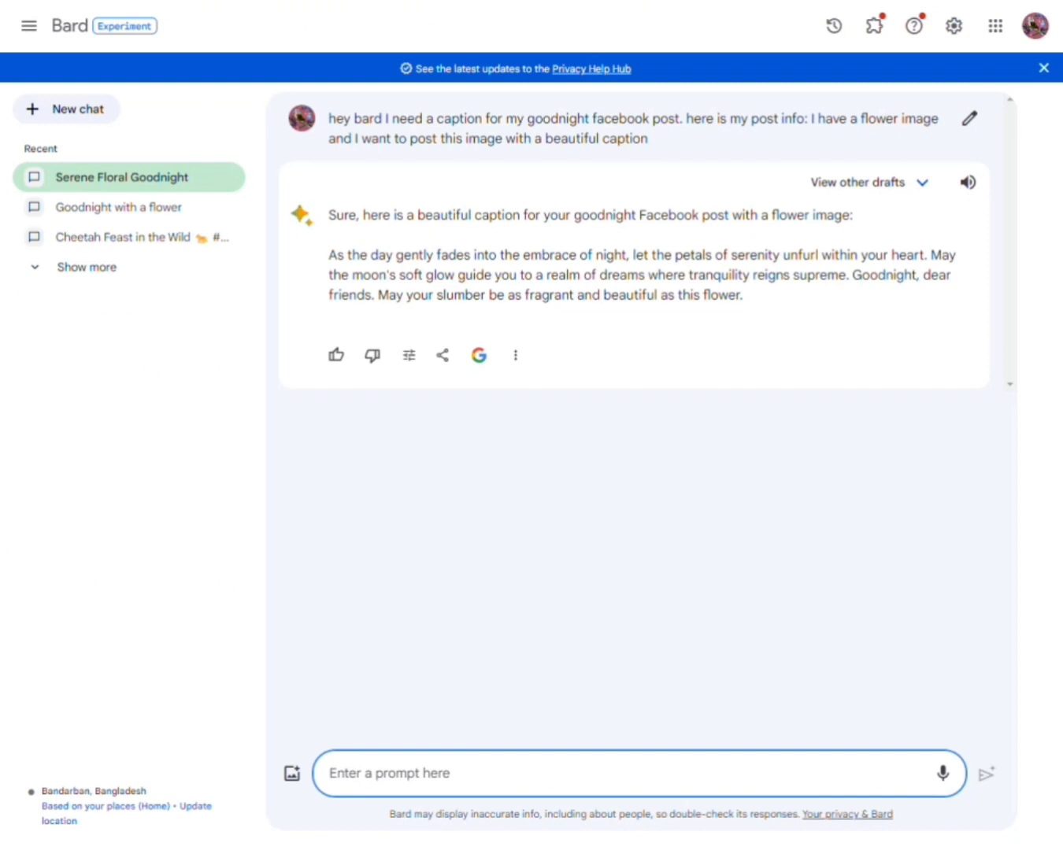
type("n")
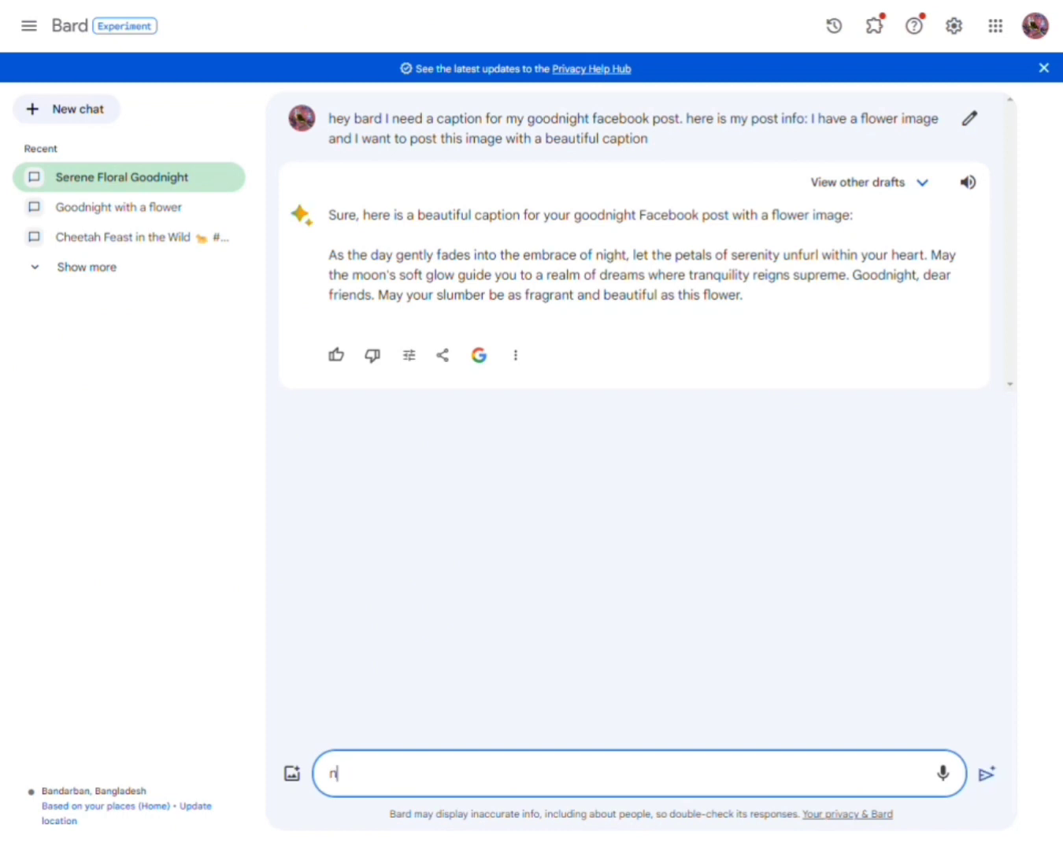
type("ice but I need more sh")
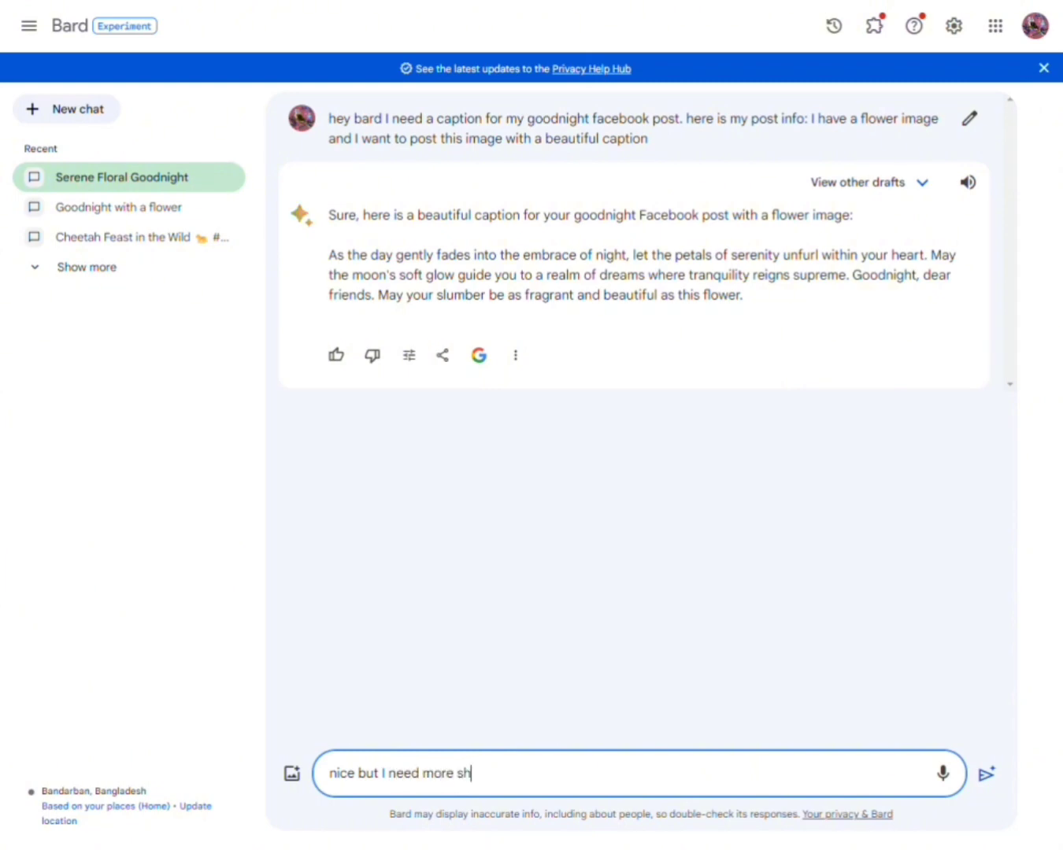
type("ort caption")
left_click(540, 774)
type("and a")
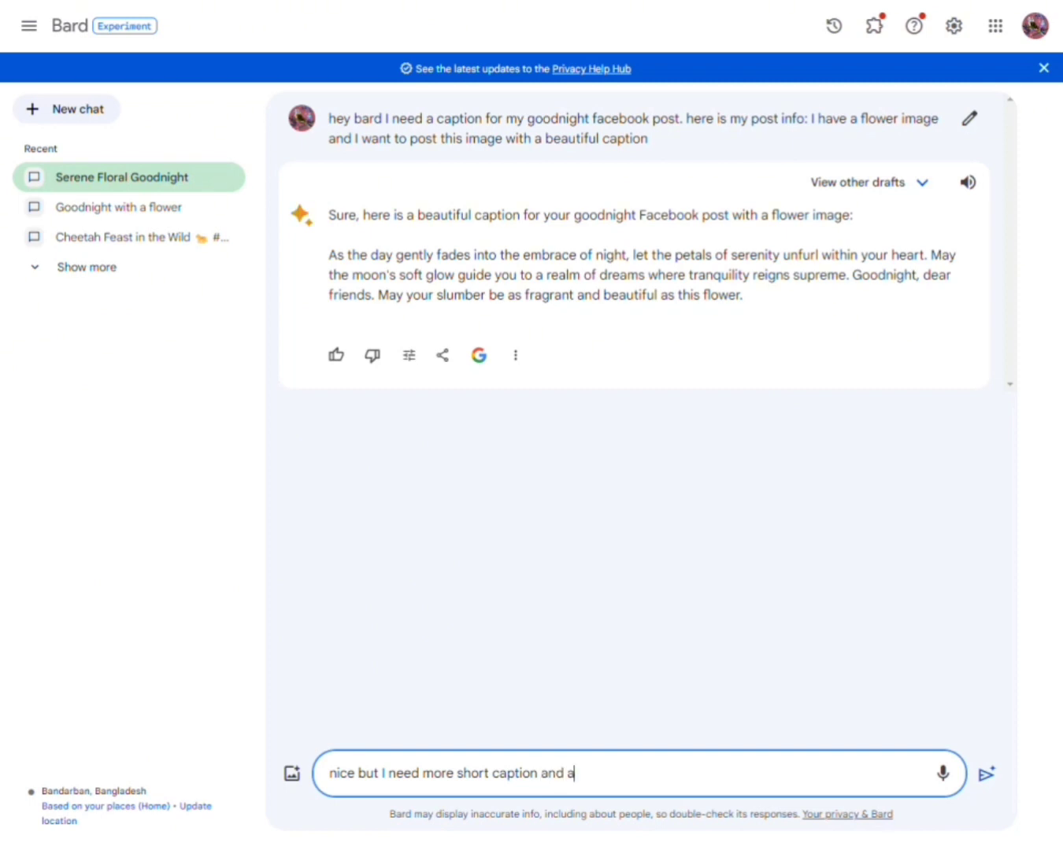
type("dd imojis and")
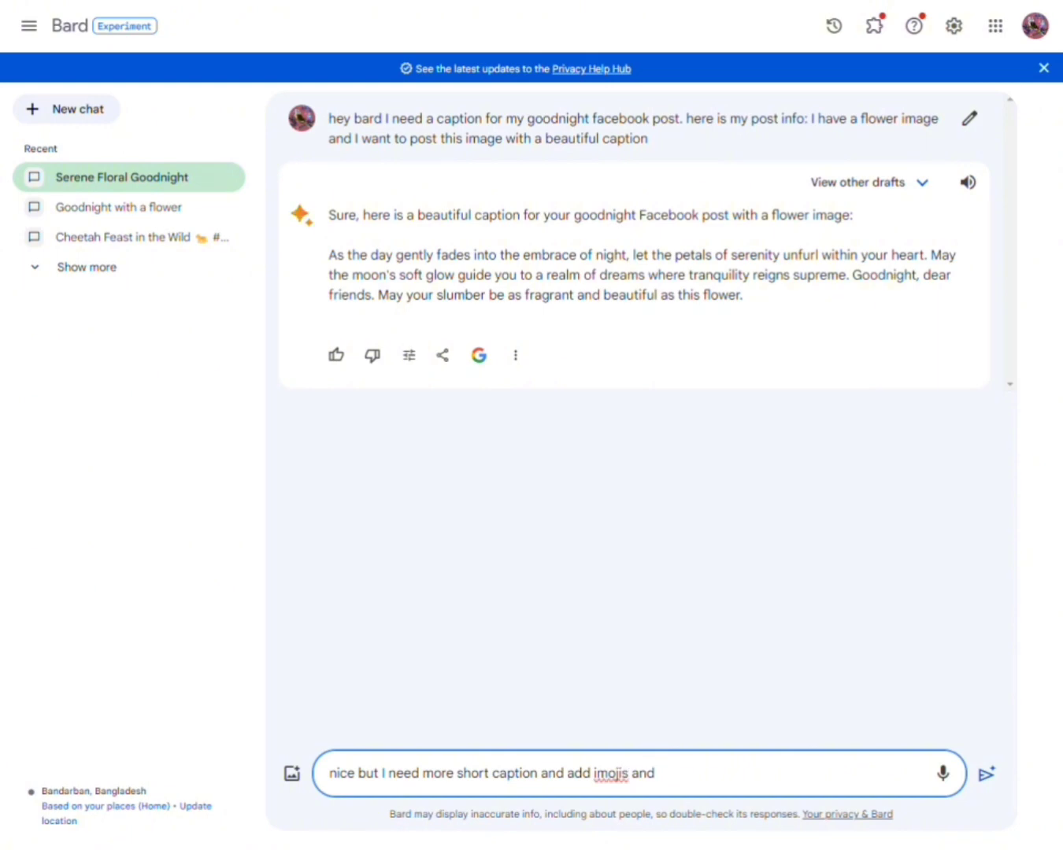
type(" trending hashta")
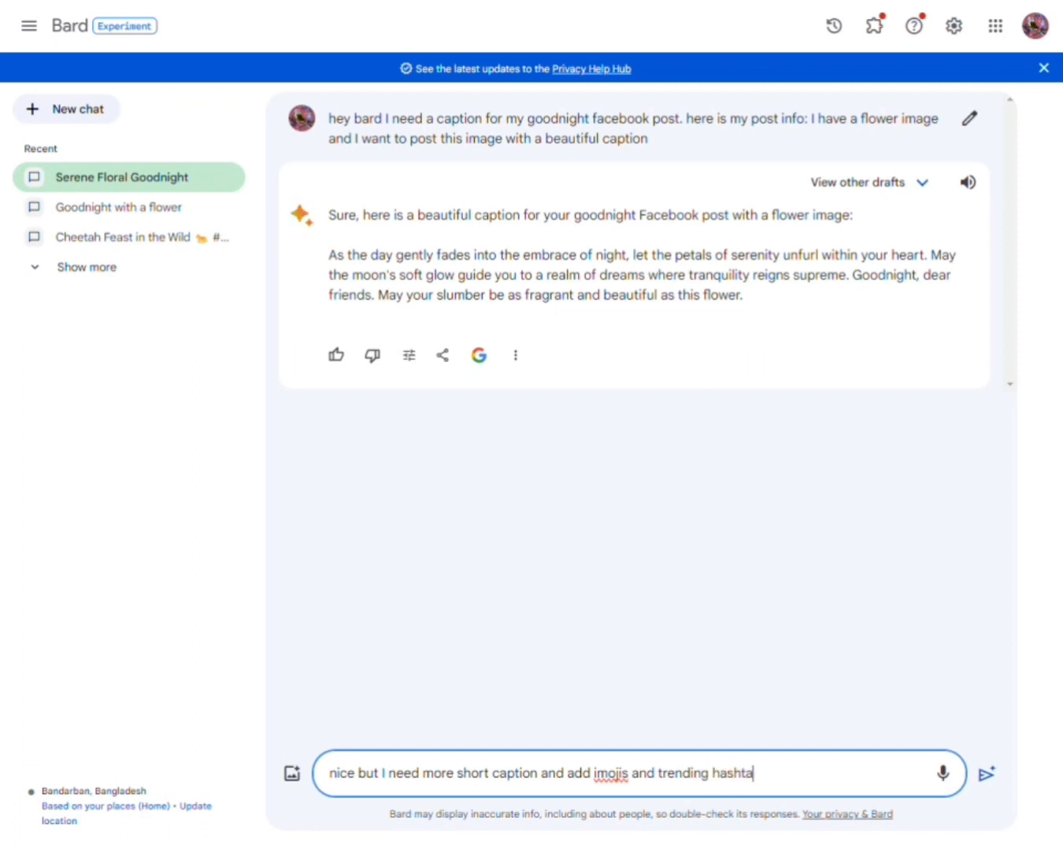
type("gs on my caption")
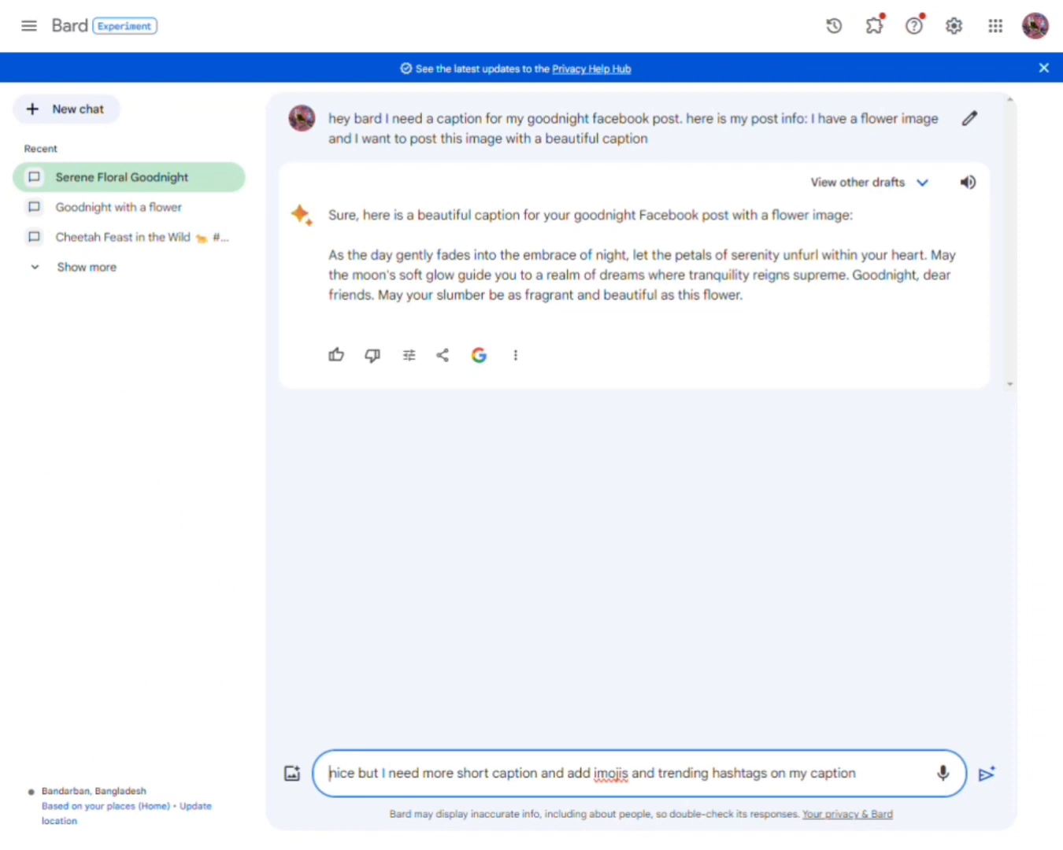
key("Return")
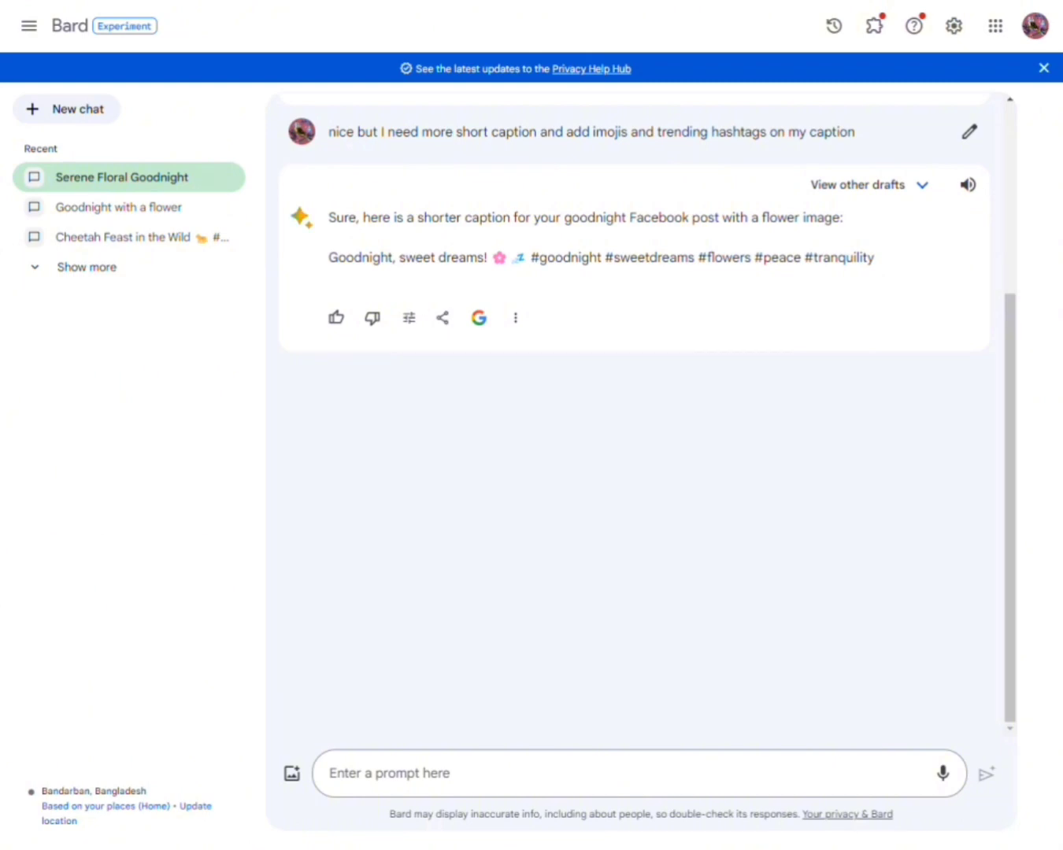
Step: Send the prompt "add imojis and hashtags on this caption:" followed by the full text of the first generated goodnight caption
scroll(633, 394, "up", 4)
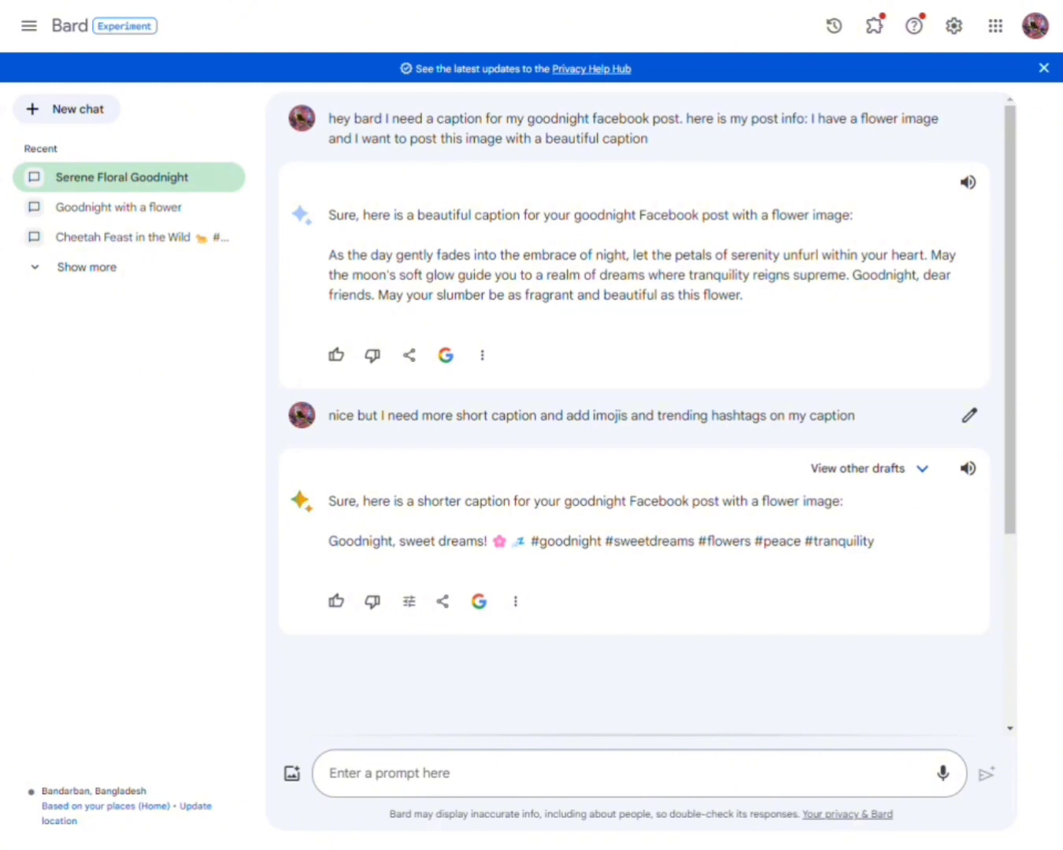
left_click(389, 772)
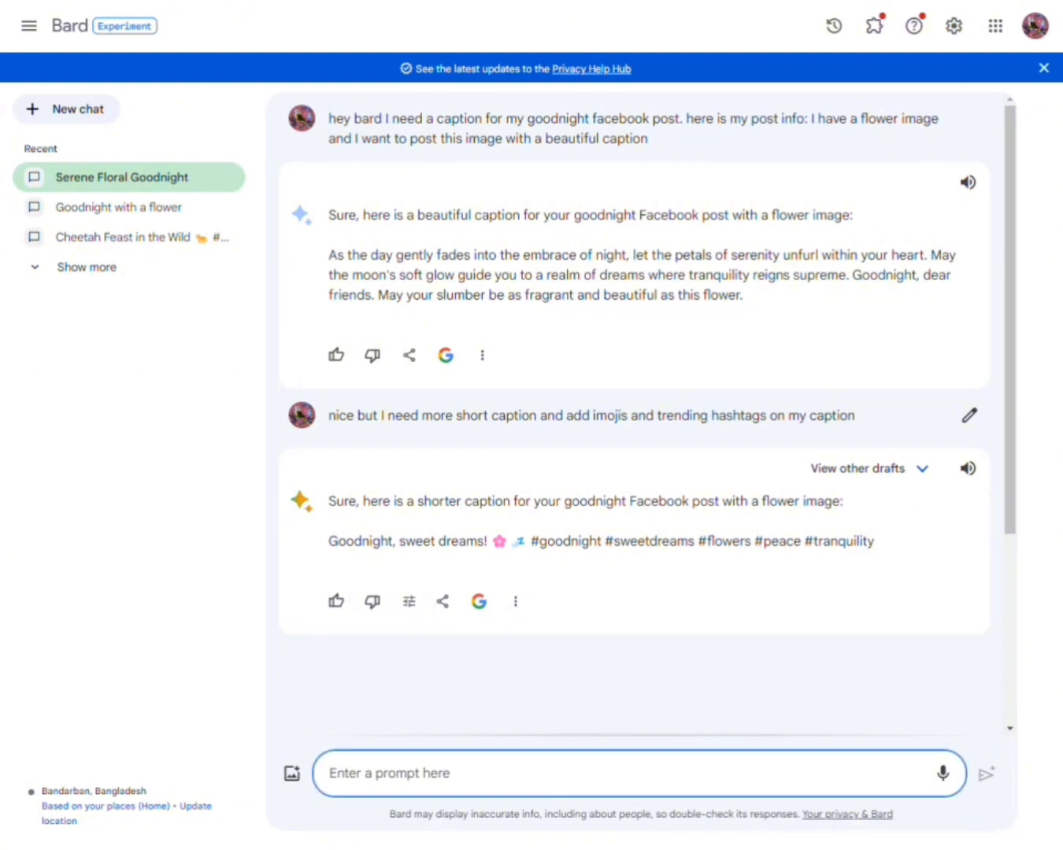
type("add")
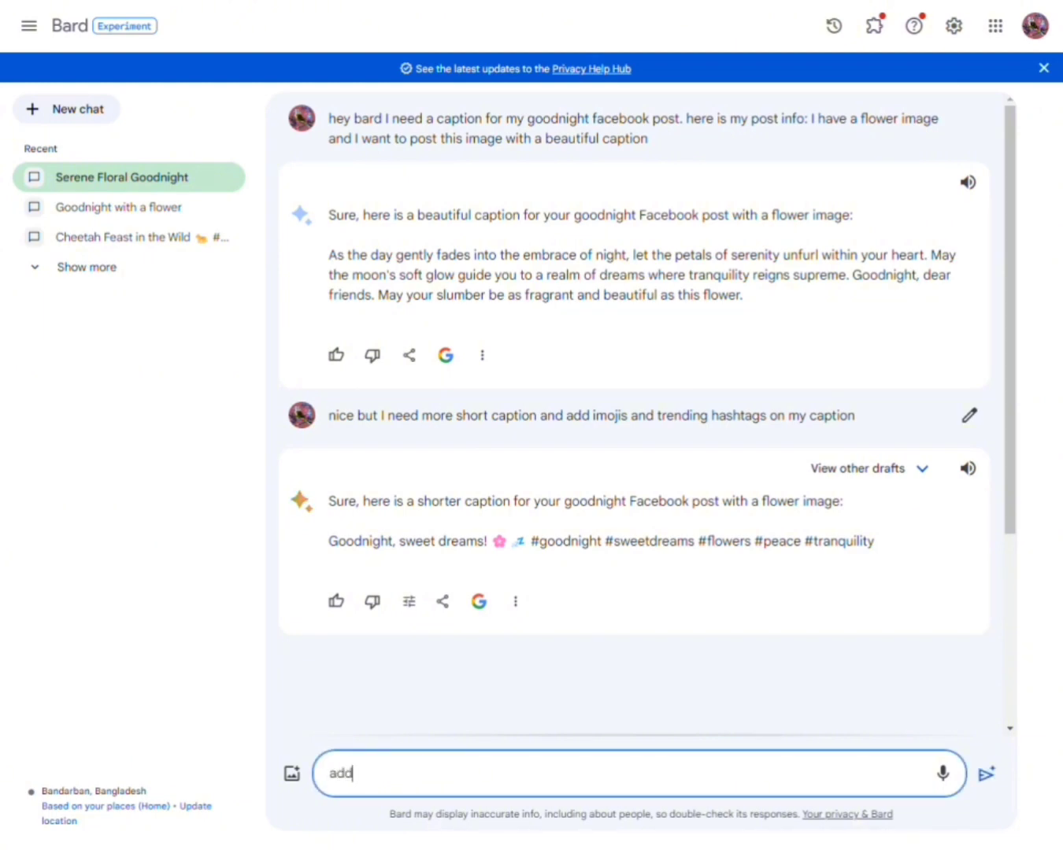
type(" imojis and ")
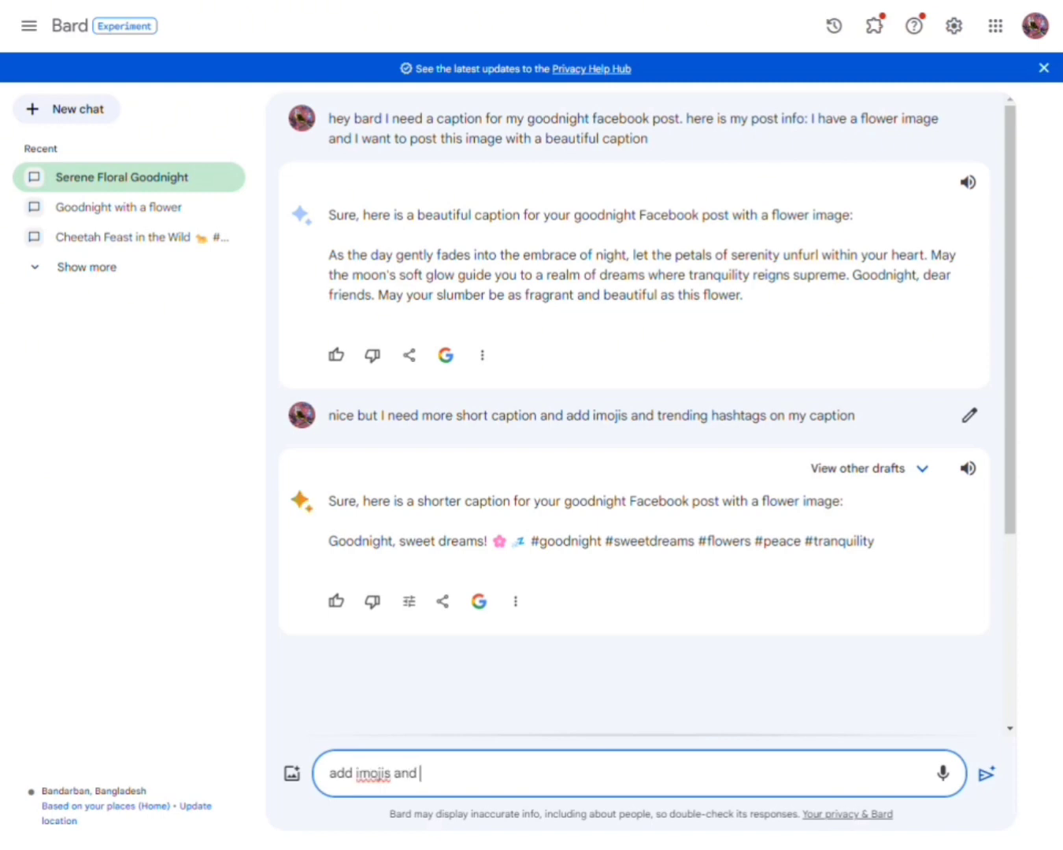
type("hashtags")
left_click(330, 773)
left_click(479, 772)
type("on this ca")
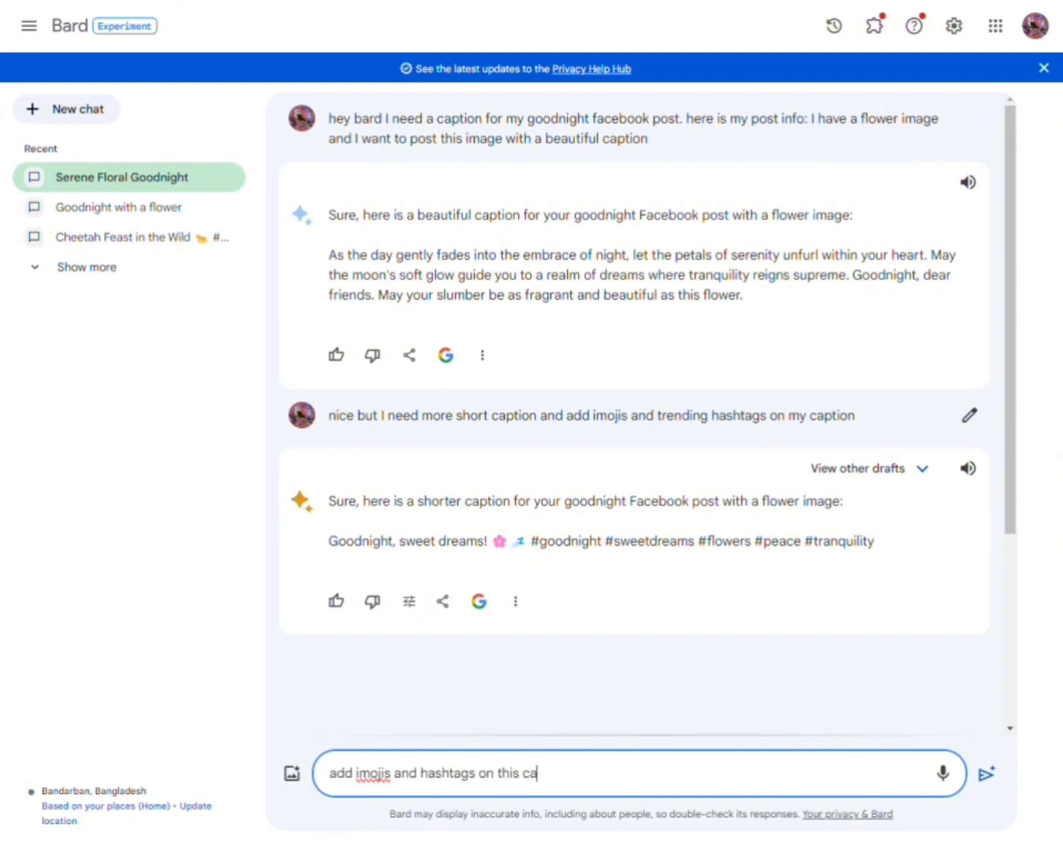
type("ption:")
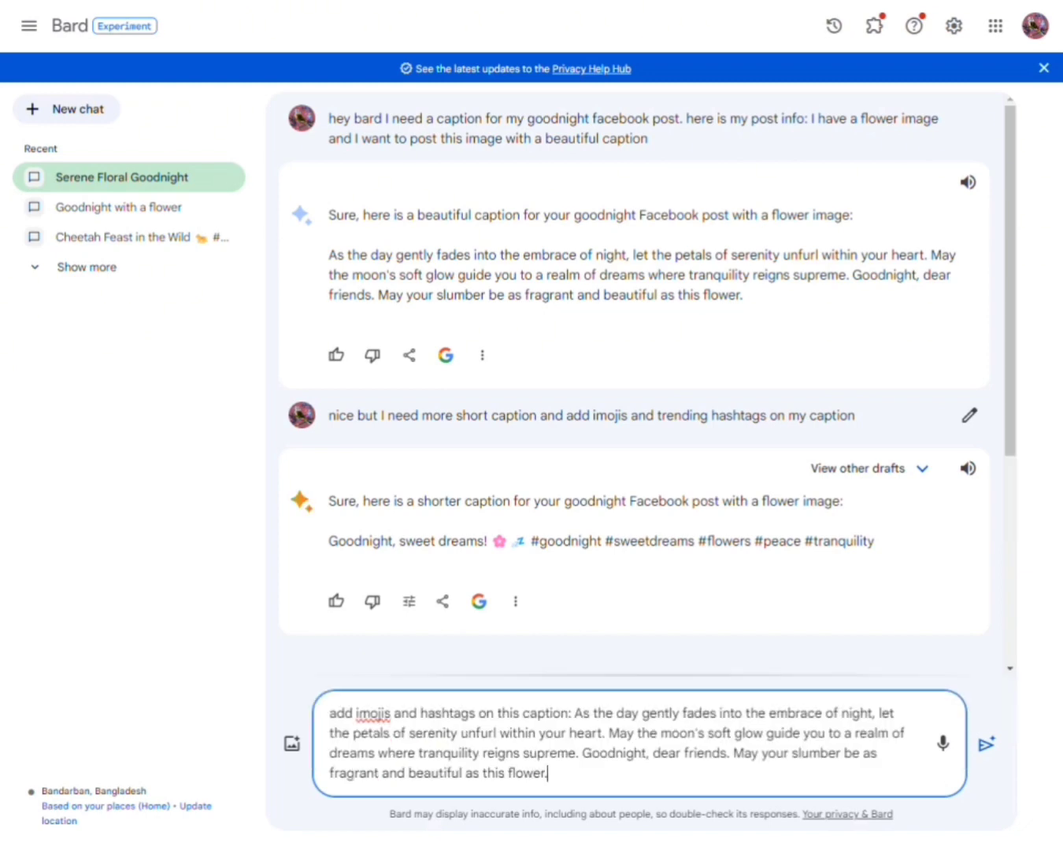
type("As the day gently fades into the embrace of night, let the petals of serenity unfurl within your heart. May the moon's soft glow guide you to a realm of dreams where tranquility reigns supreme. Goodnight, dear friends. May your slumber be as fragrant and beautiful as this flower.")
key("Return")
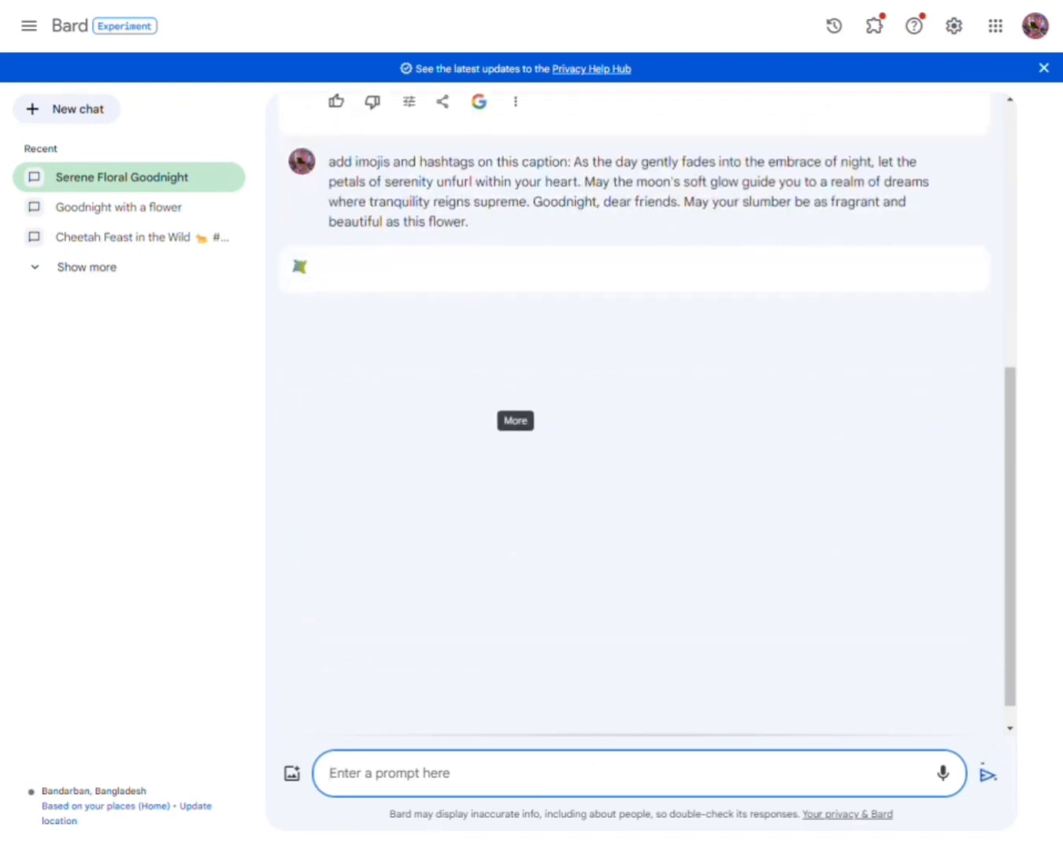